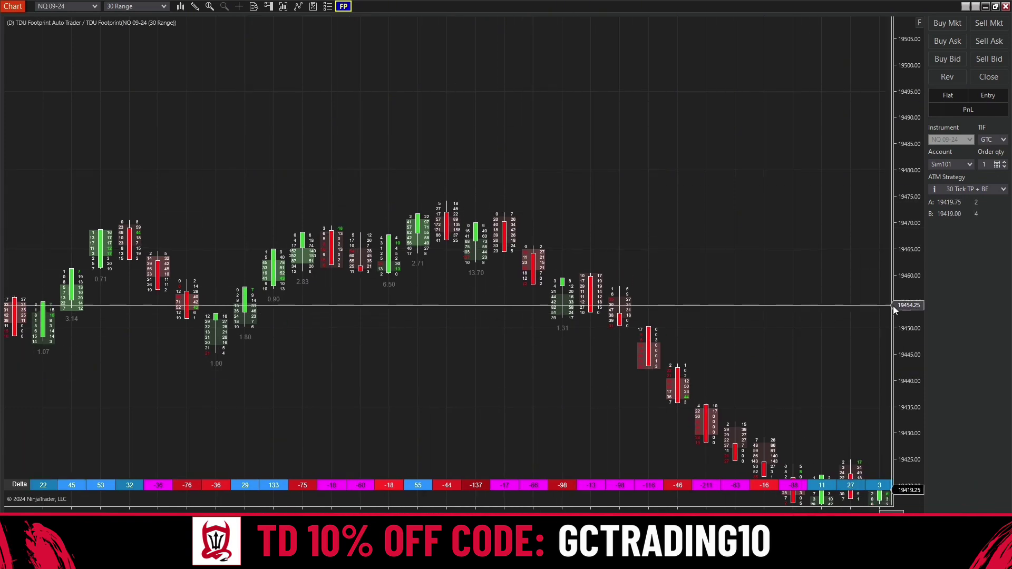
Step: Widen the price scale on the right axis so the NQ footprint bars compress vertically
left_click_drag(906, 303, 777, 267)
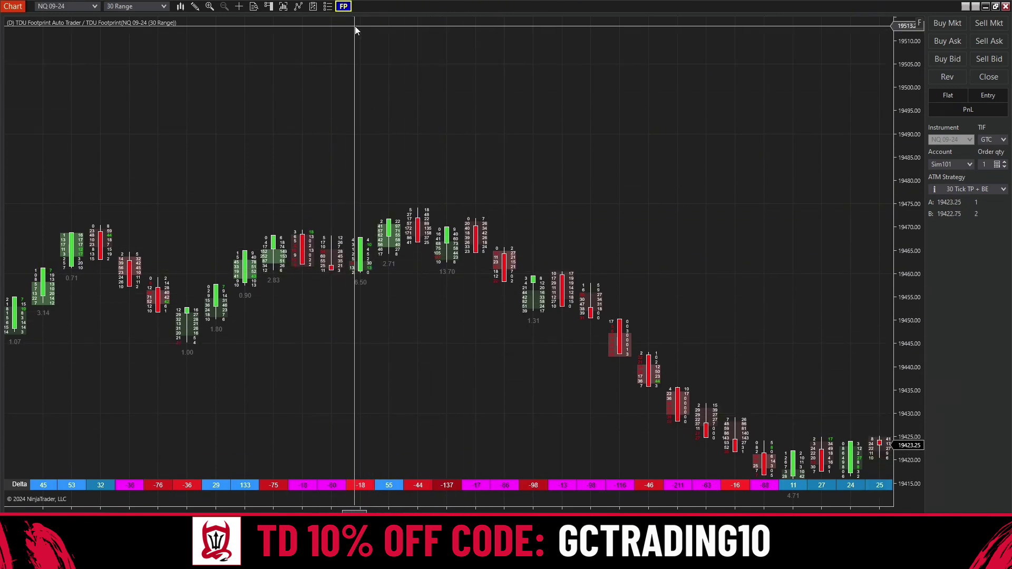
Step: Pan the chart left to leave empty space after the latest bar
left_click(343, 6)
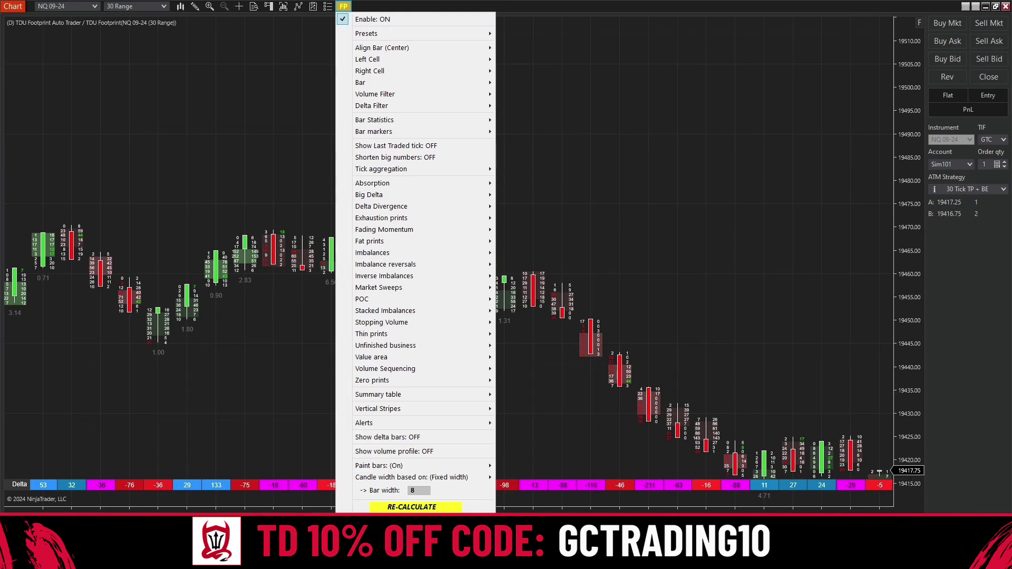
left_click(609, 195)
left_click_drag(690, 185, 609, 187)
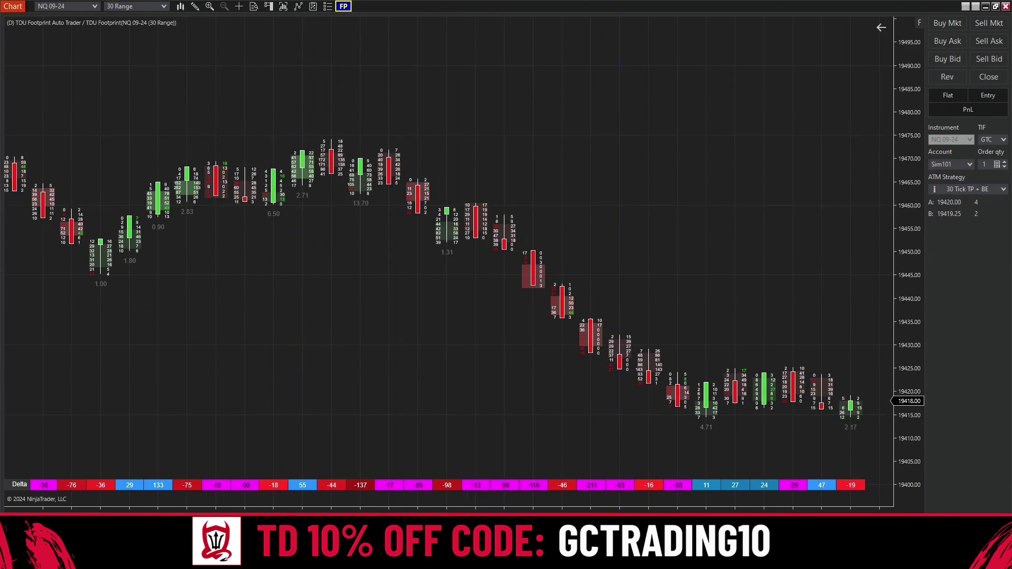
Step: Adjust bar spacing with the mouse wheel and bring up the footprint settings
scroll(422, 385, "up", 5)
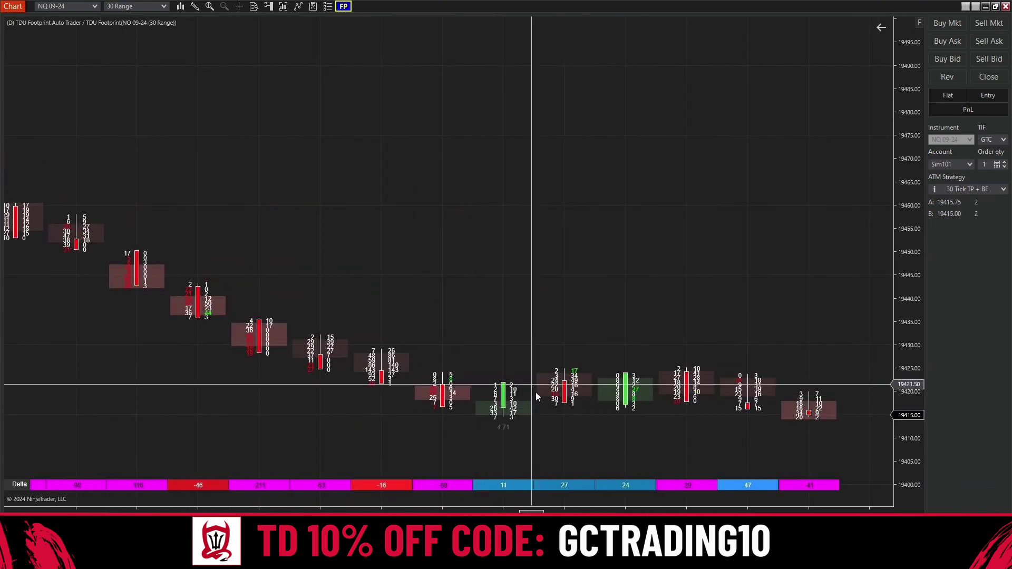
scroll(503, 390, "down", 4)
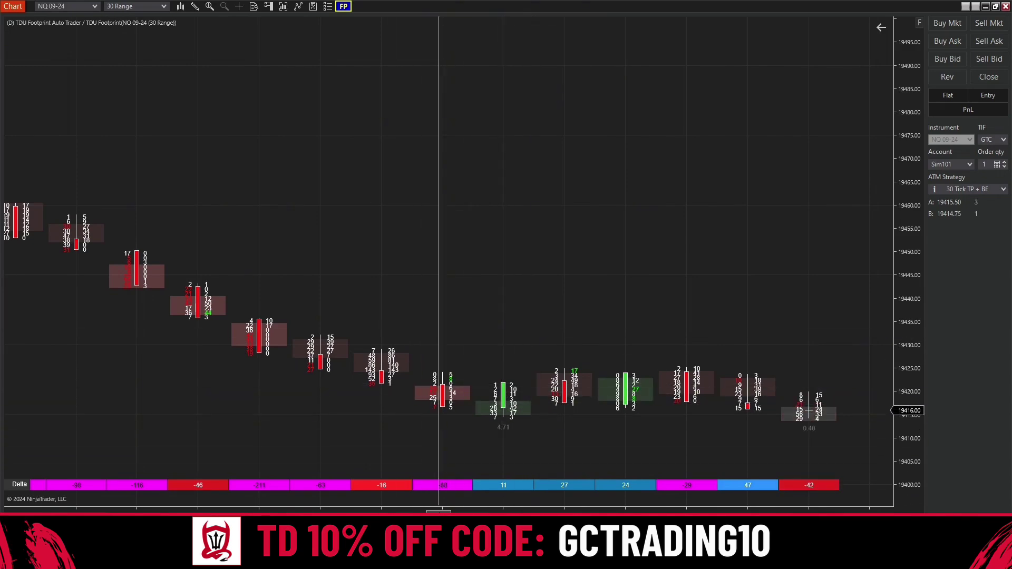
scroll(509, 390, "down", 5)
scroll(412, 323, "up", 5)
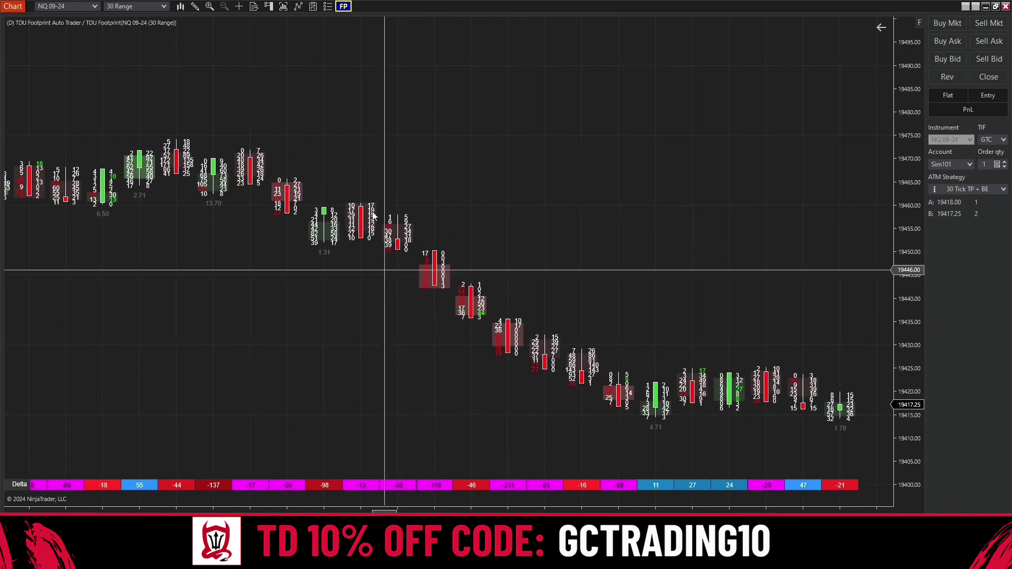
left_click(343, 6)
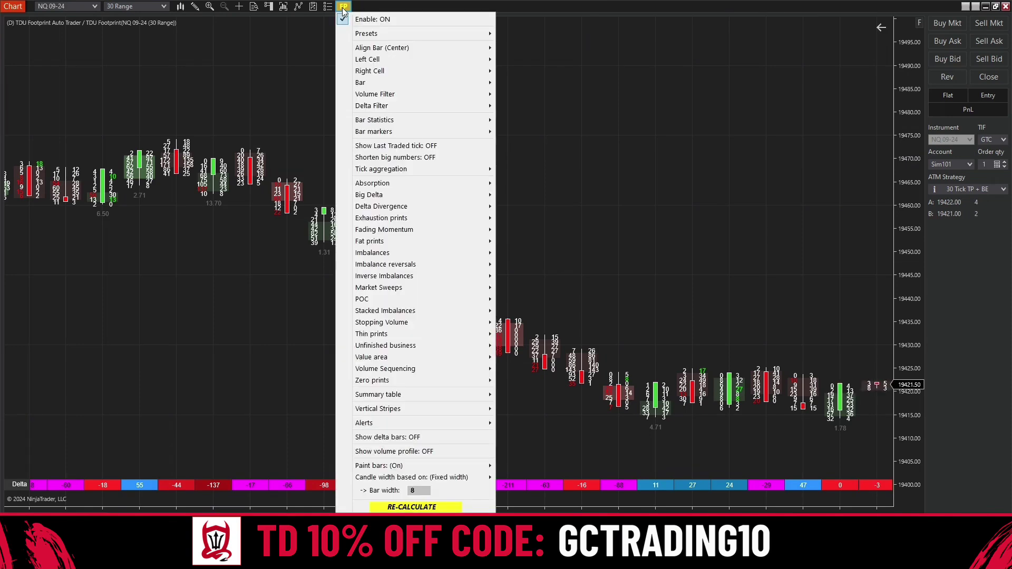
Step: Review TDU Footprint in the Indicators dialog, then check the footprint settings showing Enable OFF
left_click(294, 41)
right_click(475, 72)
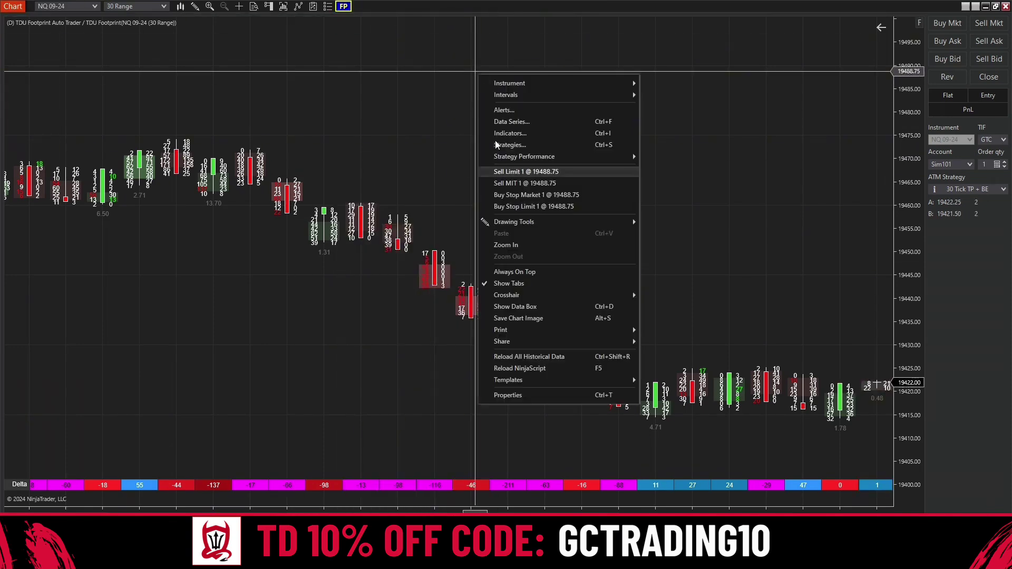
right_click(369, 119)
left_click(409, 182)
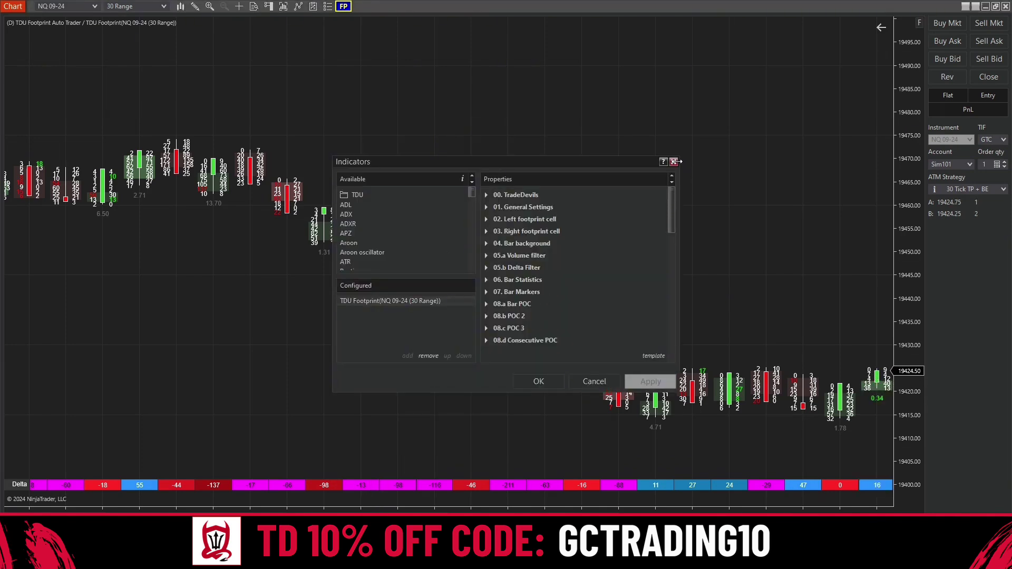
left_click(675, 162)
left_click(342, 6)
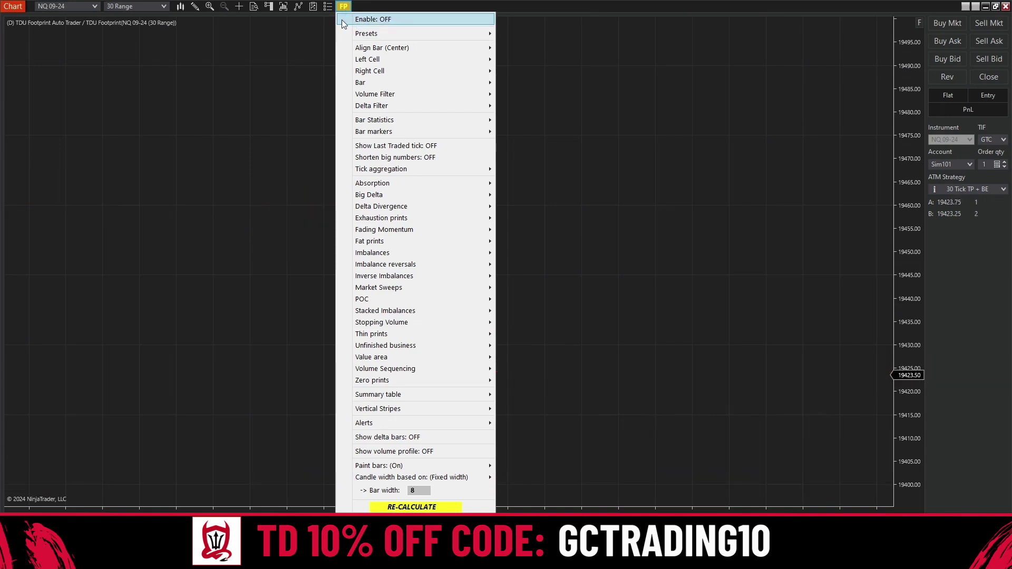
Step: Try the Bid/Ask, Delta + Volume Cluster, Delta + Volume Profile and Volume Cluster presets
mouse_move(370, 34)
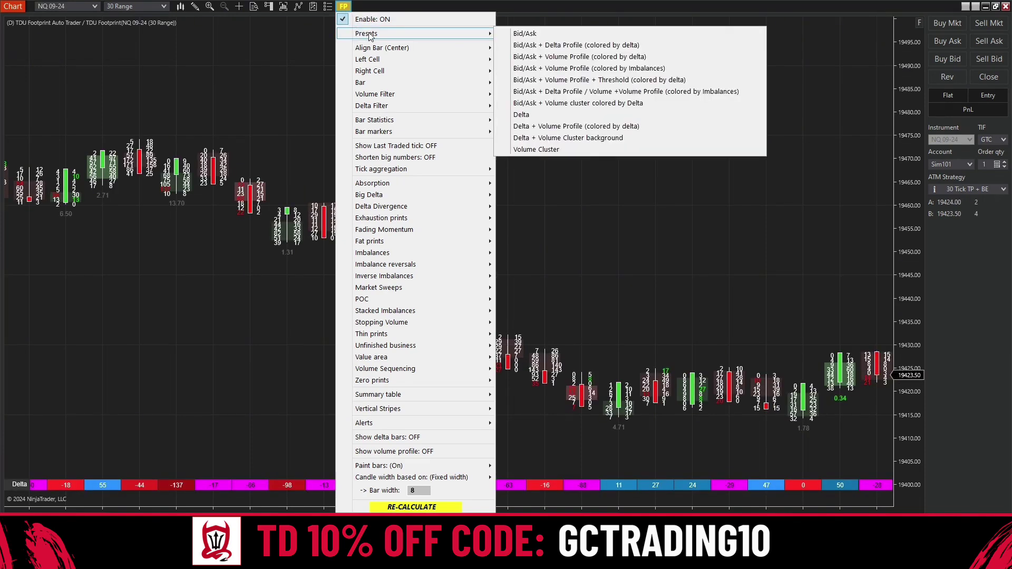
left_click(506, 33)
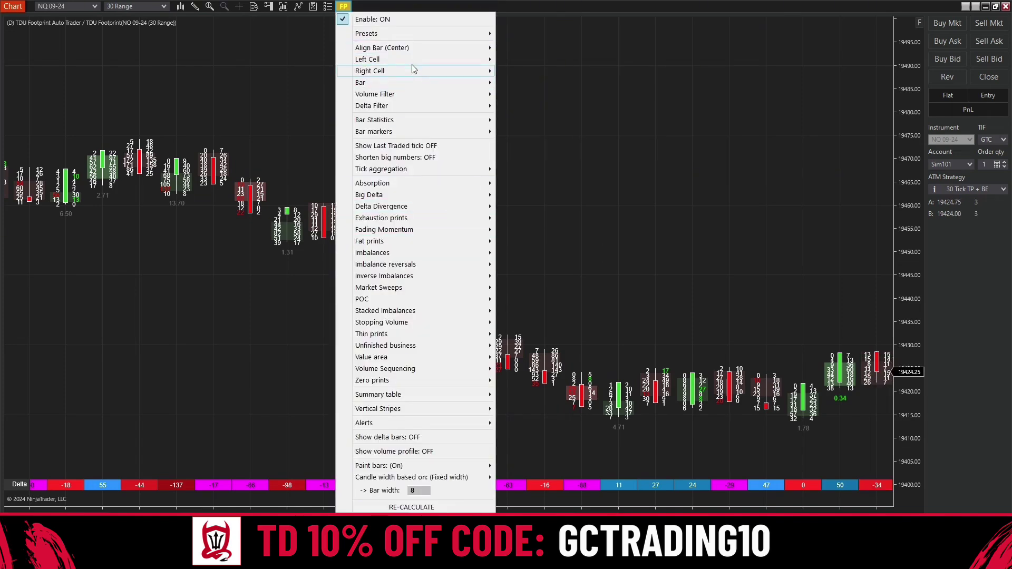
mouse_move(400, 34)
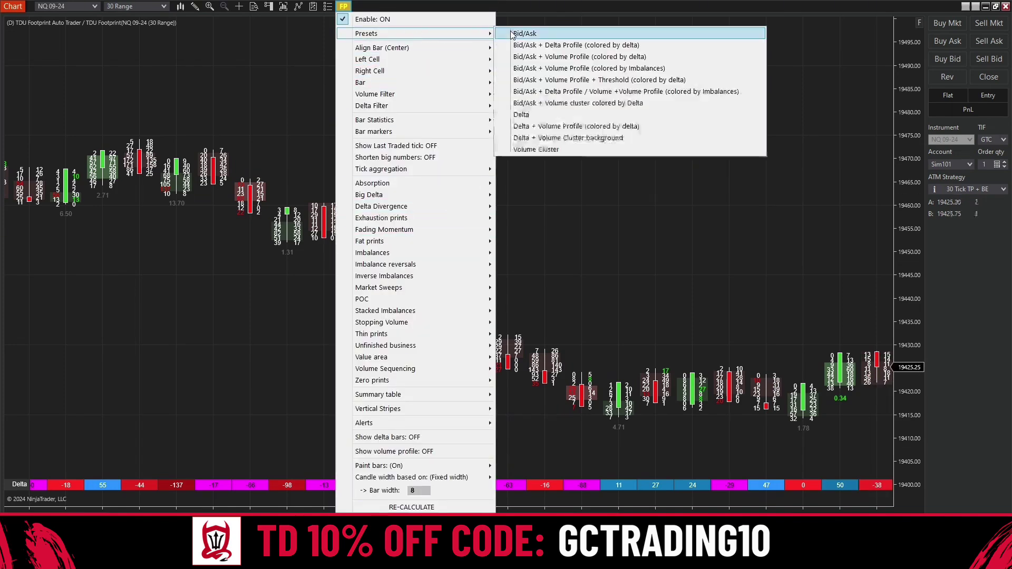
left_click(505, 151)
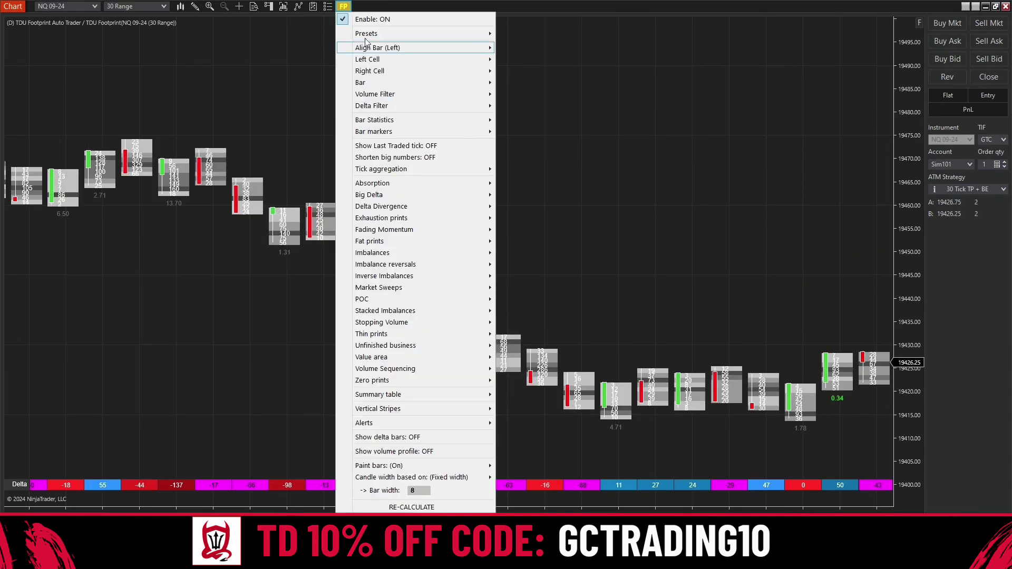
mouse_move(383, 36)
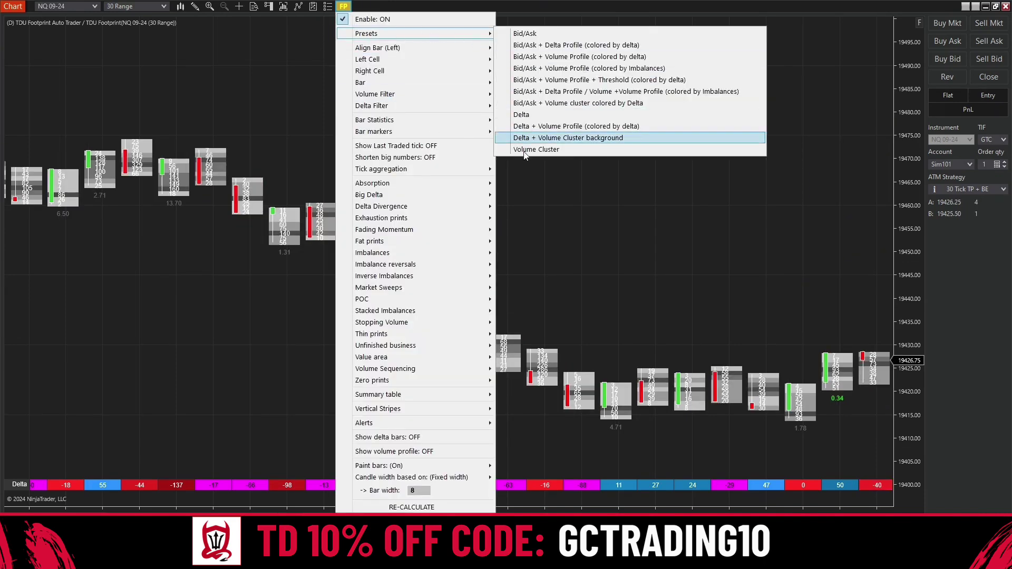
left_click(502, 126)
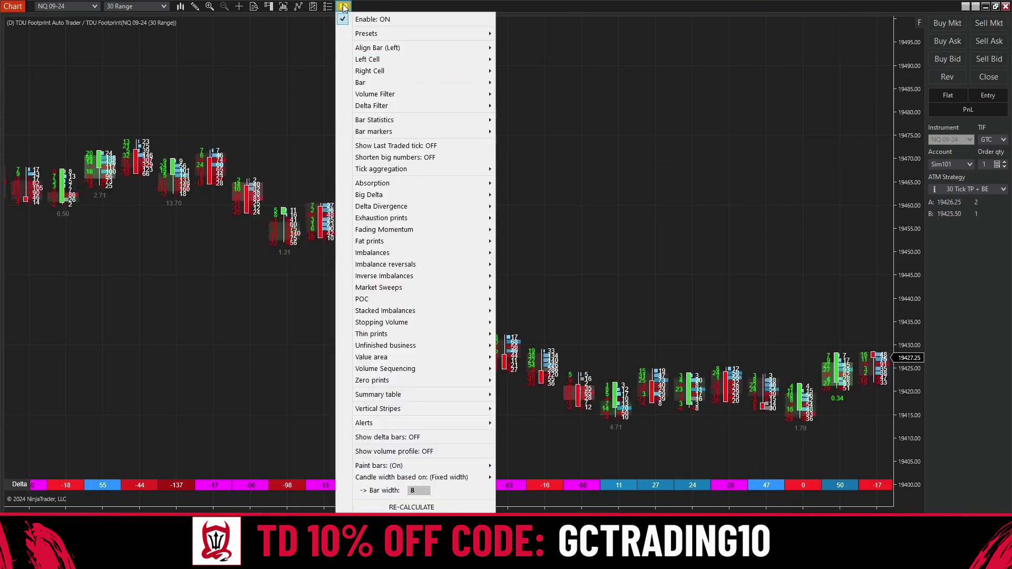
mouse_move(392, 33)
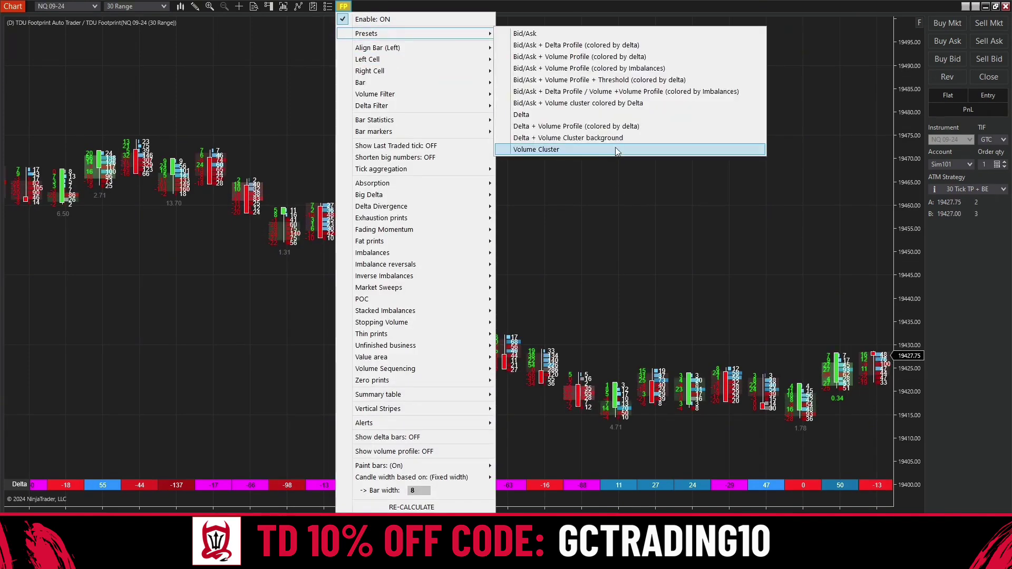
left_click(612, 149)
Step: Pan to the latest bars and return the footprint to the plain Bid/Ask preset
left_click_drag(536, 333, 529, 237)
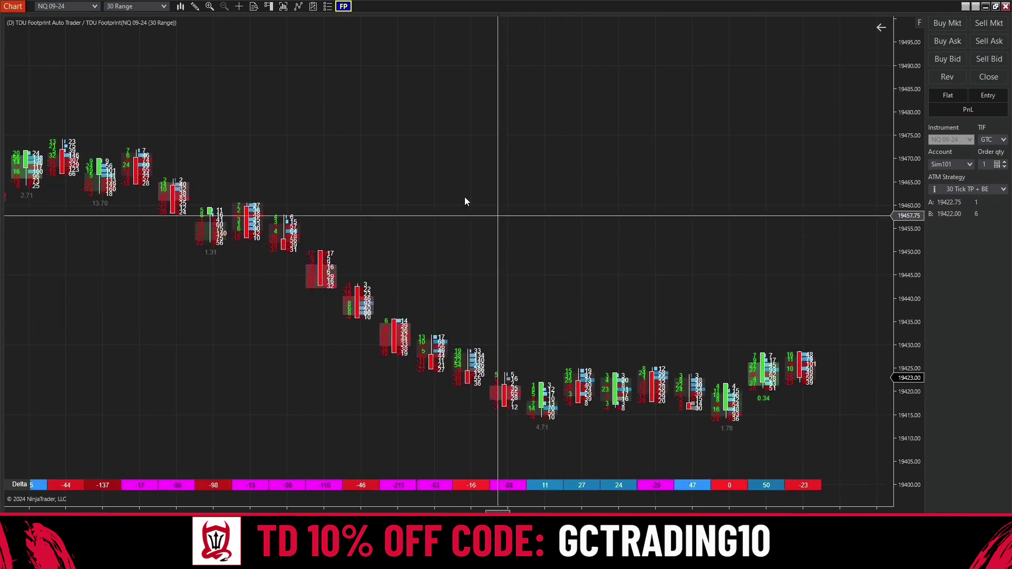
left_click(346, 7)
mouse_move(420, 36)
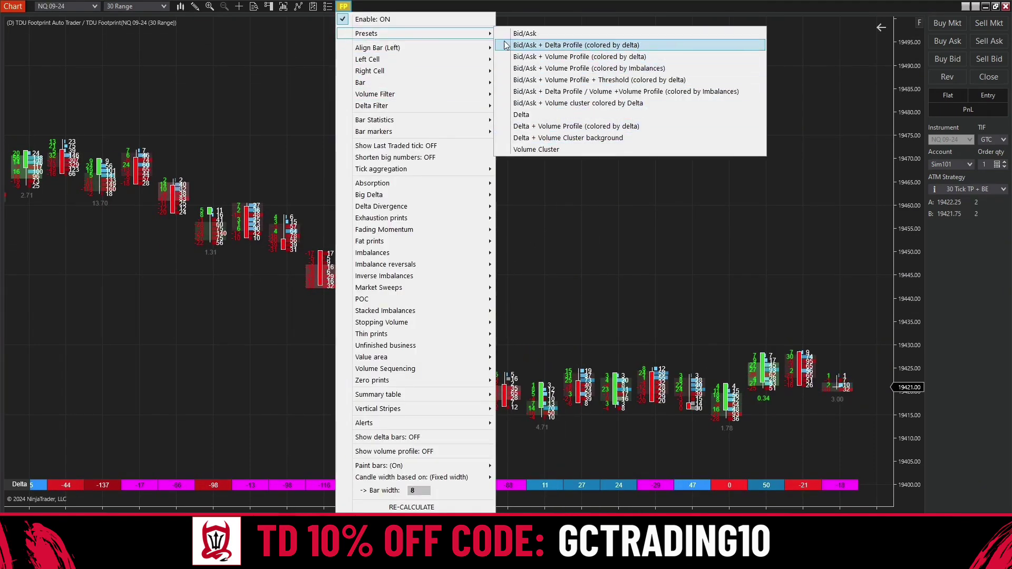
left_click(520, 33)
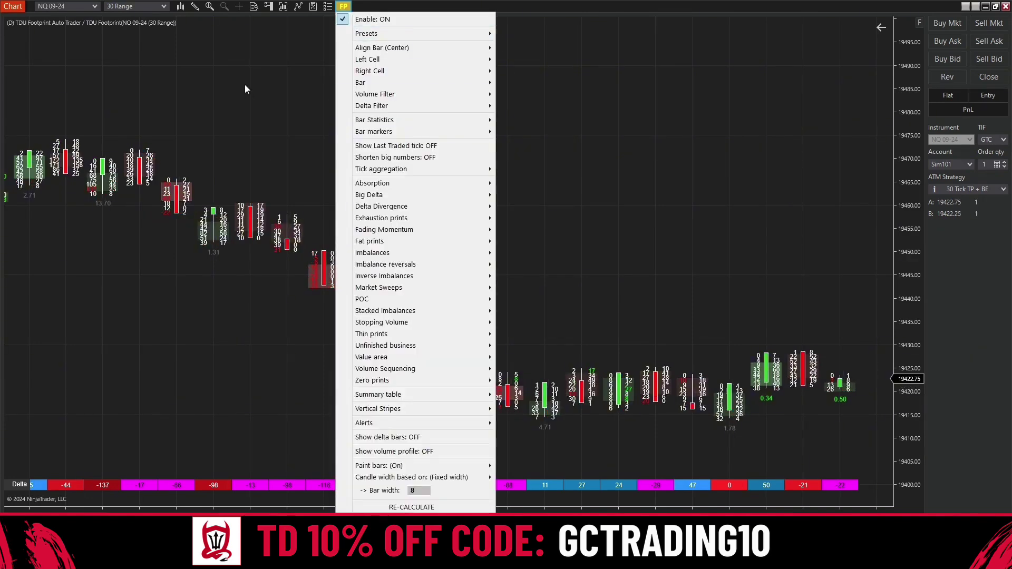
left_click(344, 6)
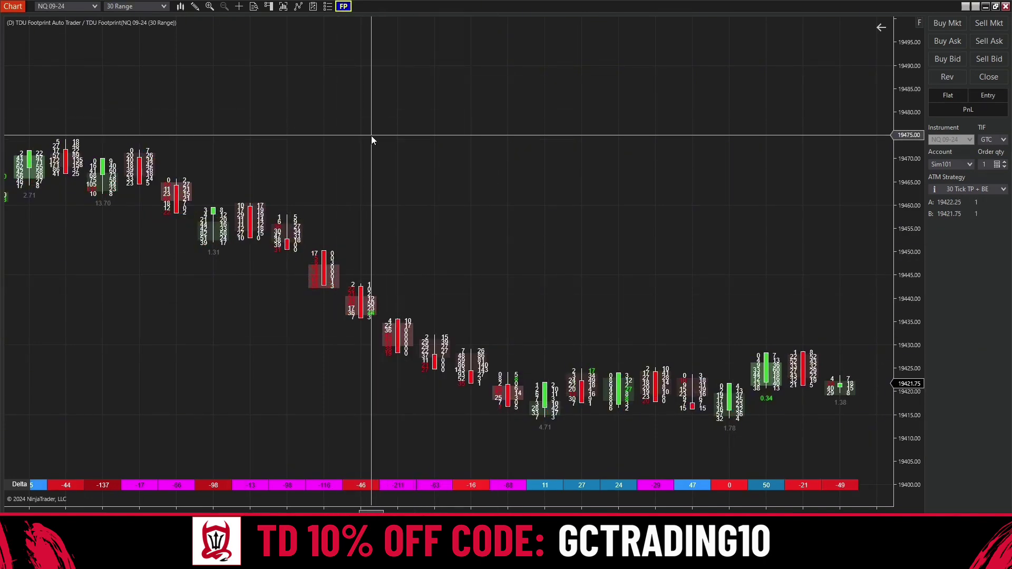
Step: Review the Left Cell, Bar, Volume Filter, Delta Filter and Bar Statistics footprint options
left_click(343, 7)
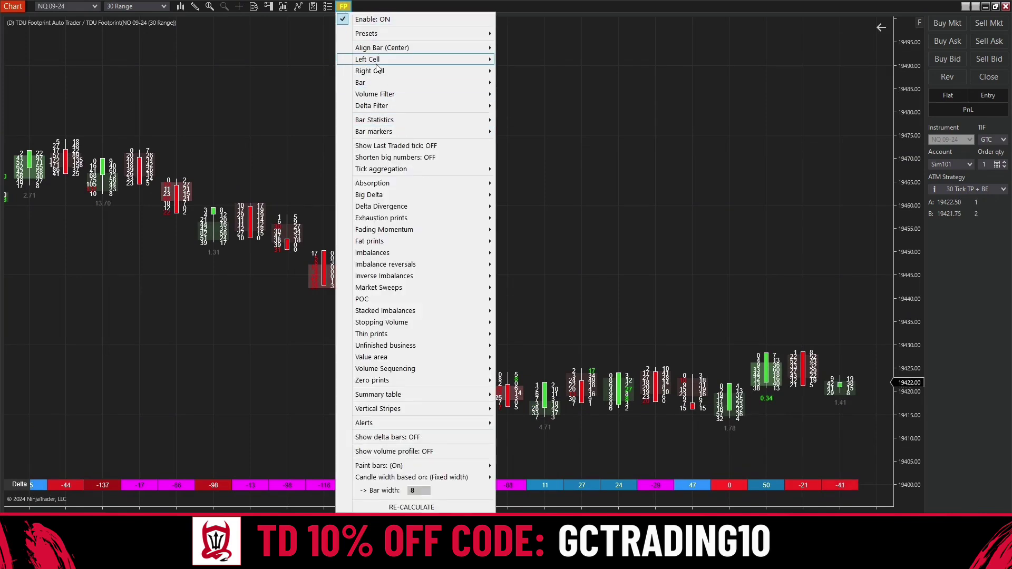
mouse_move(392, 63)
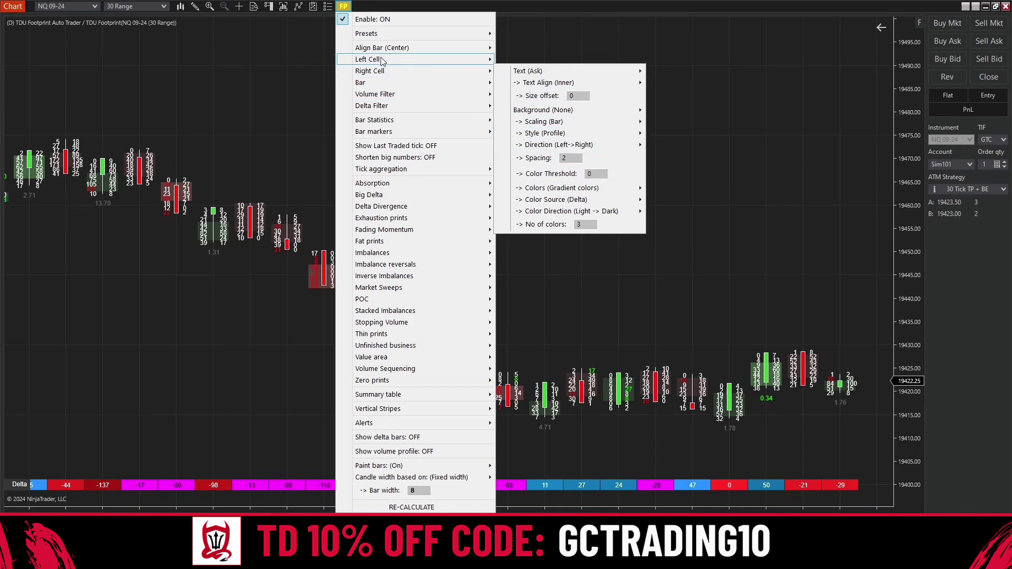
mouse_move(370, 84)
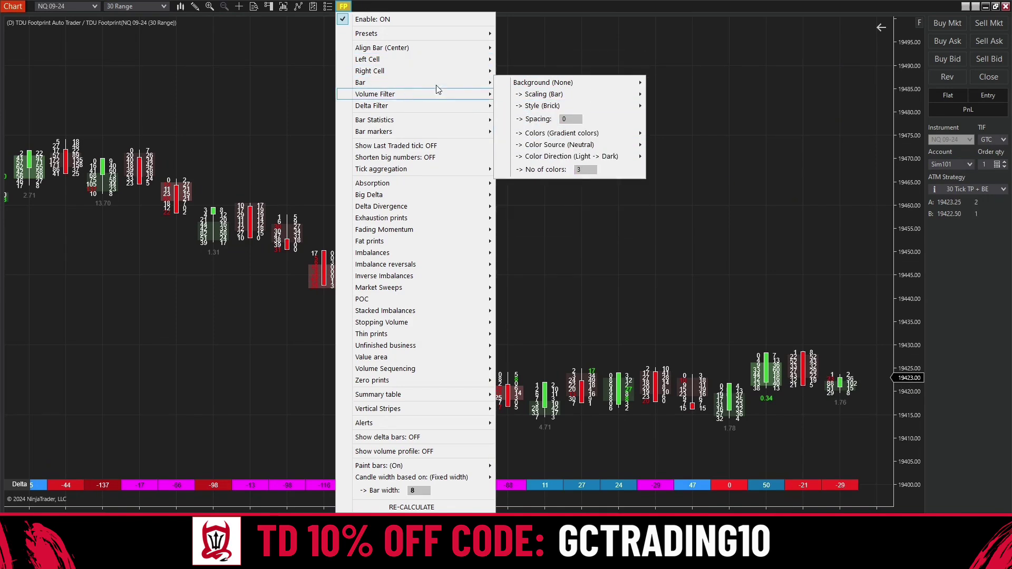
mouse_move(381, 108)
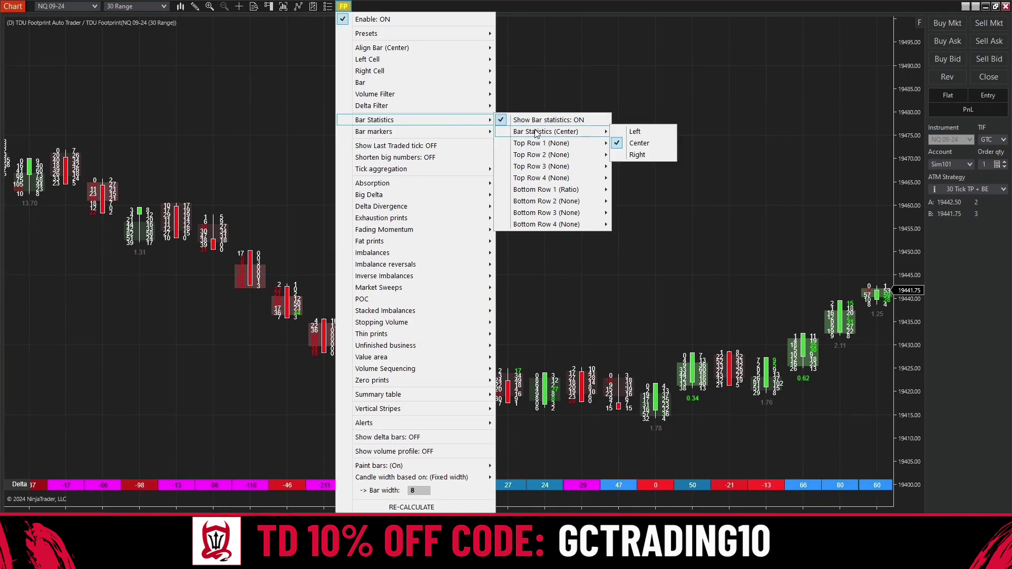
Step: Set top statistics rows to Buy Volume (row 1) and Ratio (row 3), then hide bar statistics
mouse_move(534, 148)
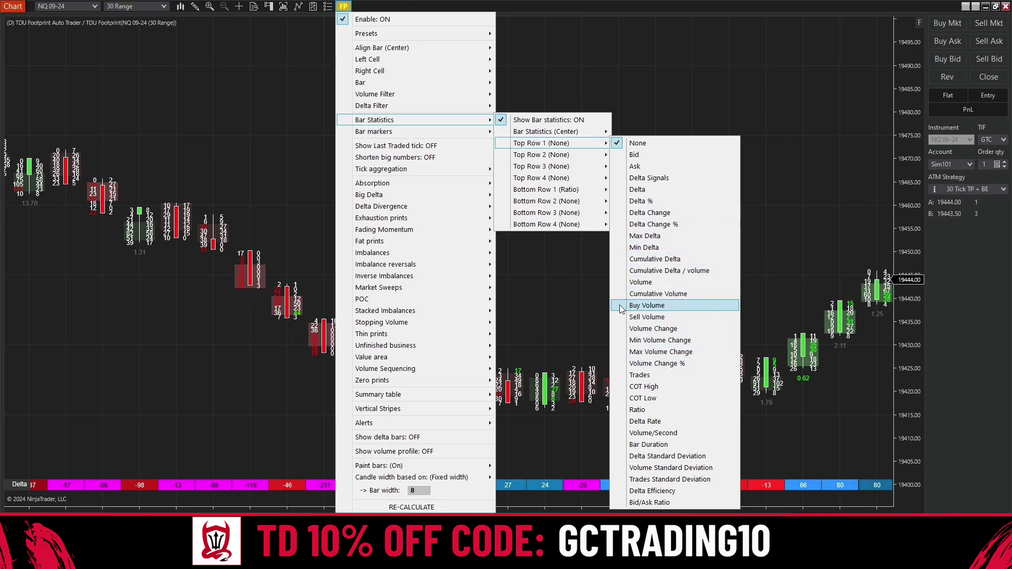
left_click(638, 305)
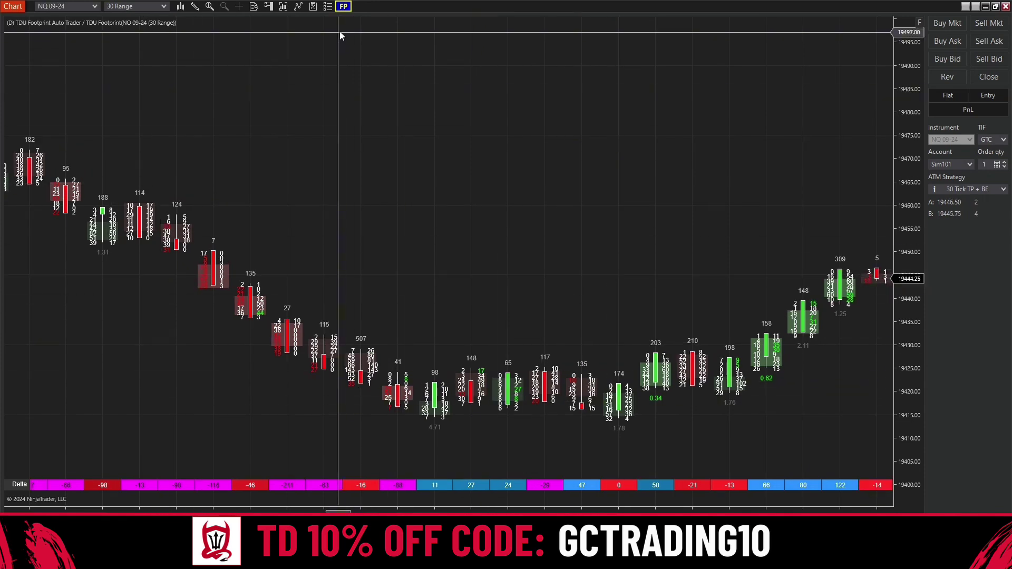
left_click(344, 6)
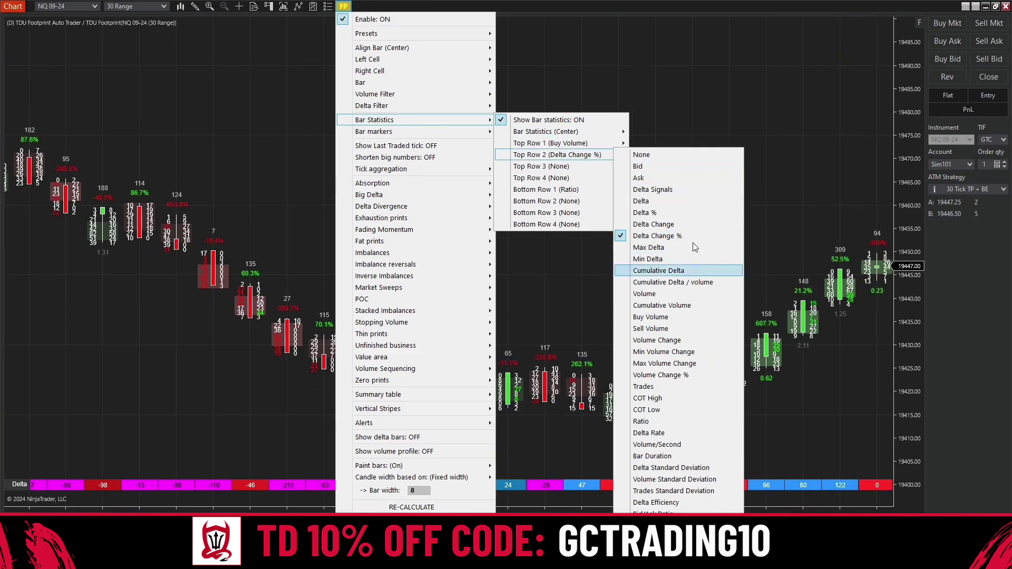
mouse_move(552, 167)
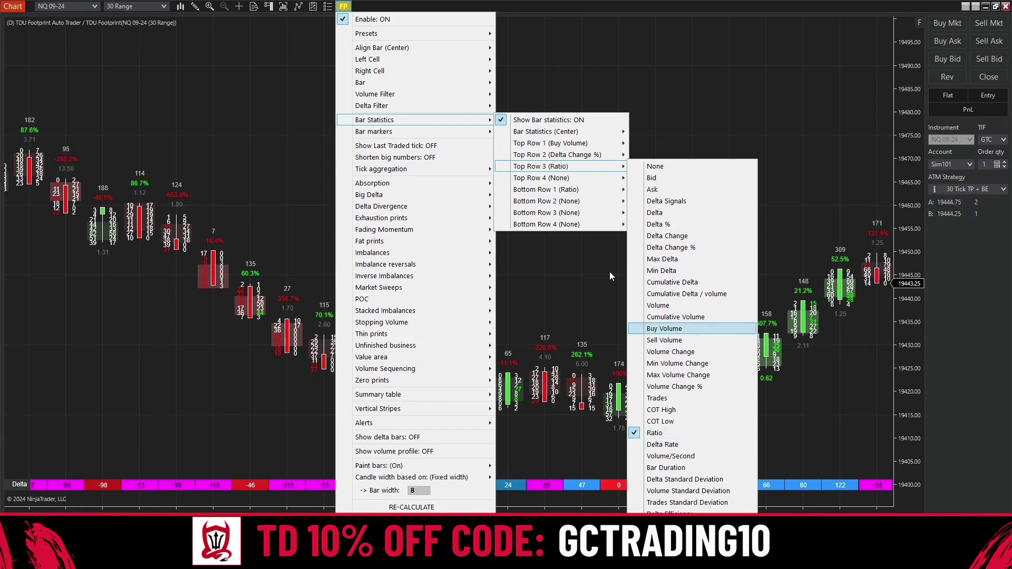
left_click(635, 81)
left_click(344, 6)
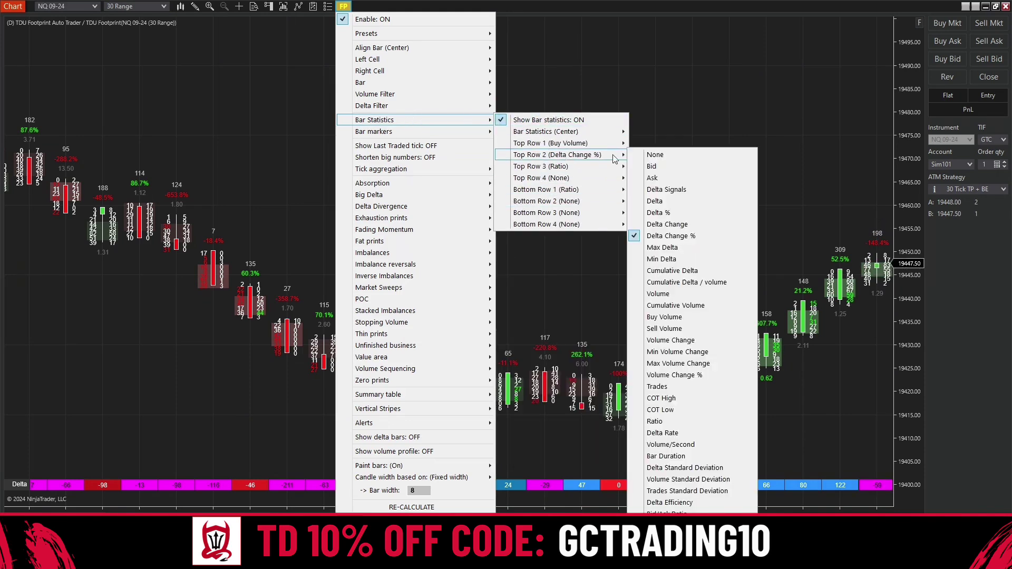
left_click(507, 120)
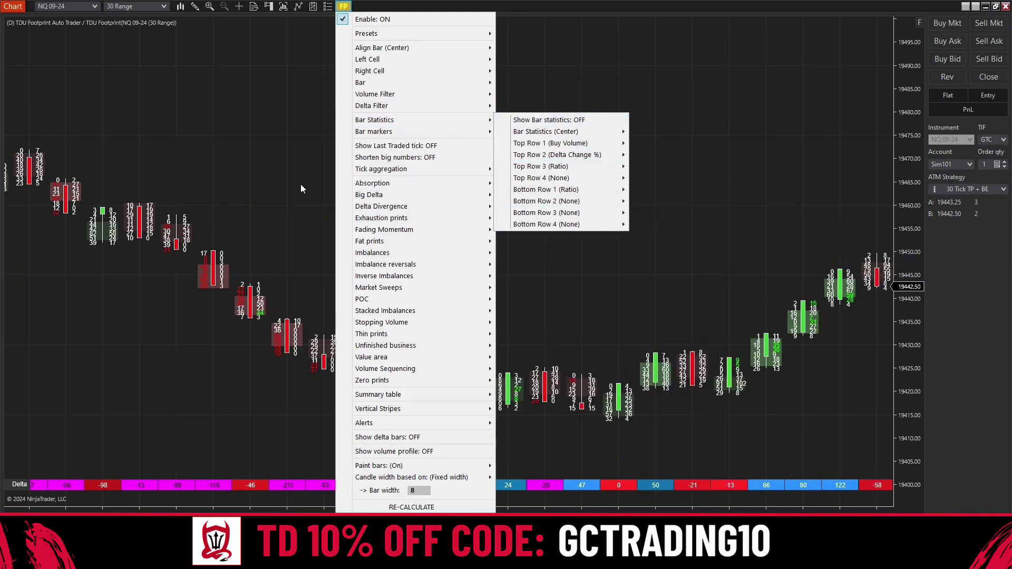
Step: Enable exhaustion print bar markers and pan back to older bars to view them
mouse_move(380, 131)
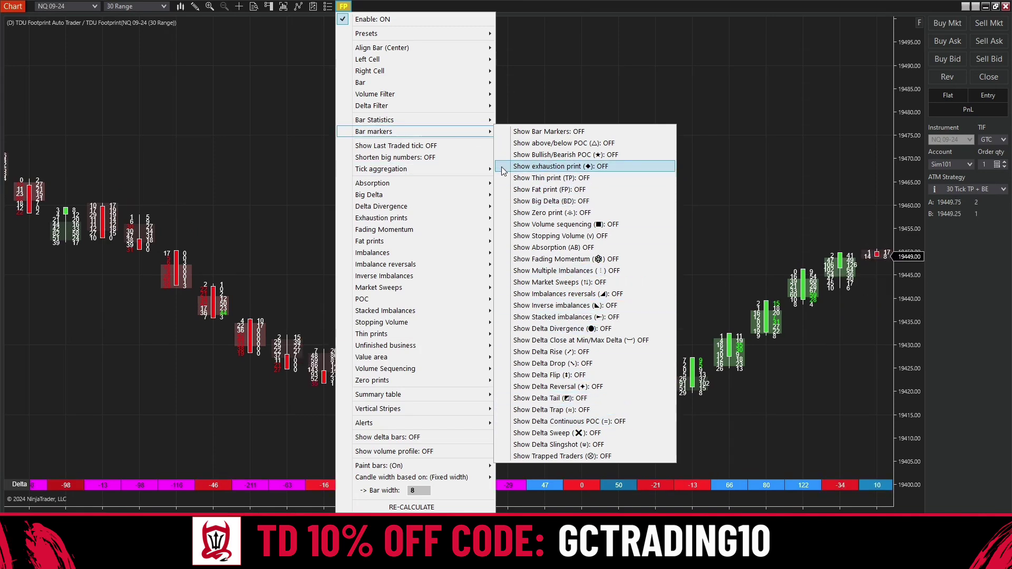
left_click(714, 102)
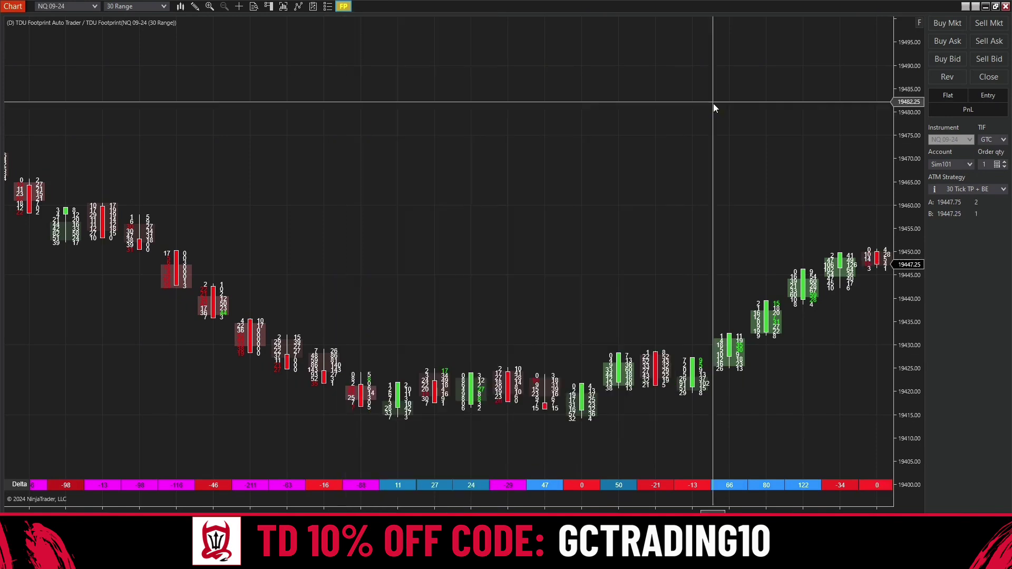
left_click_drag(420, 510, 536, 345)
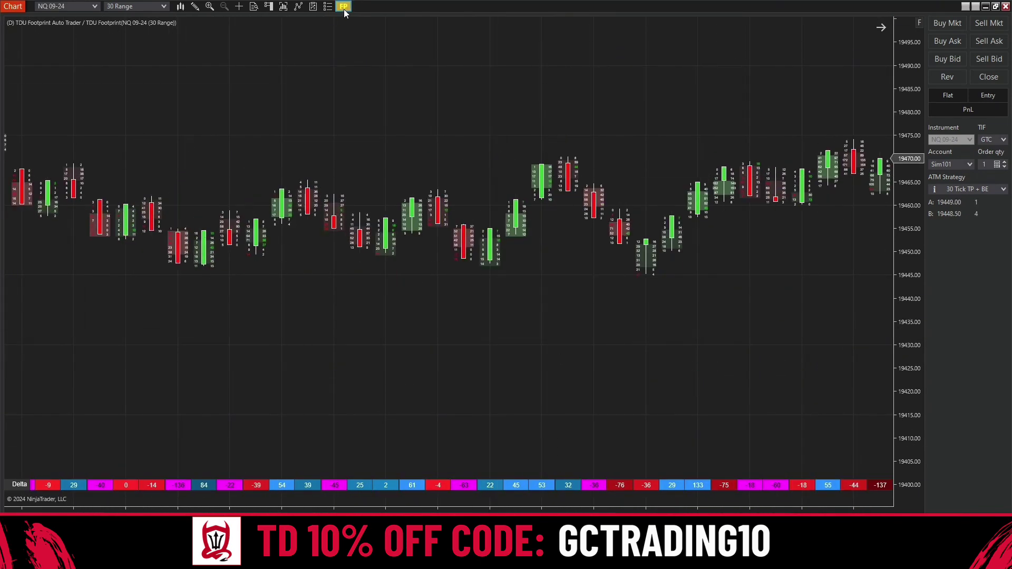
left_click(343, 6)
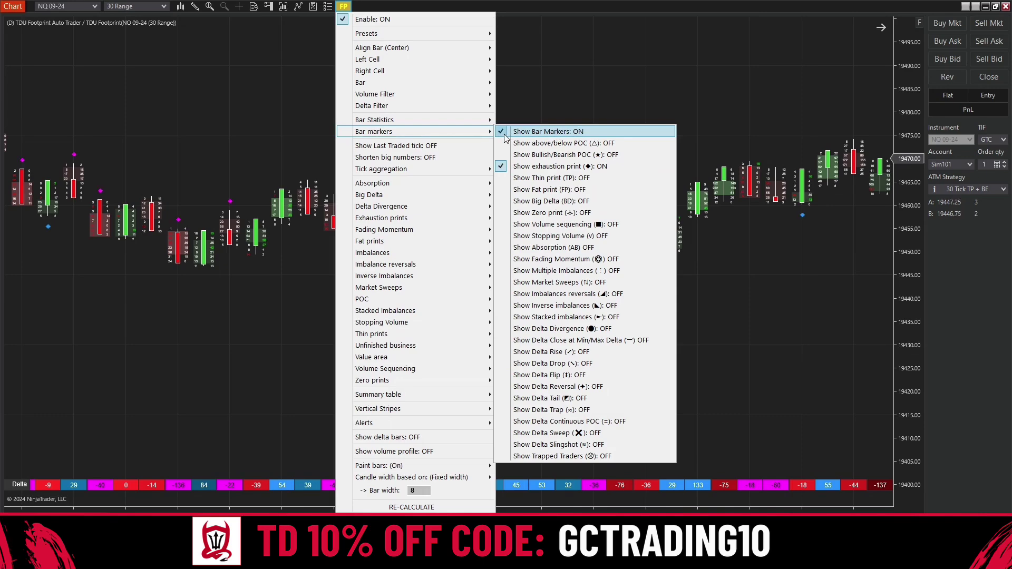
left_click(545, 115)
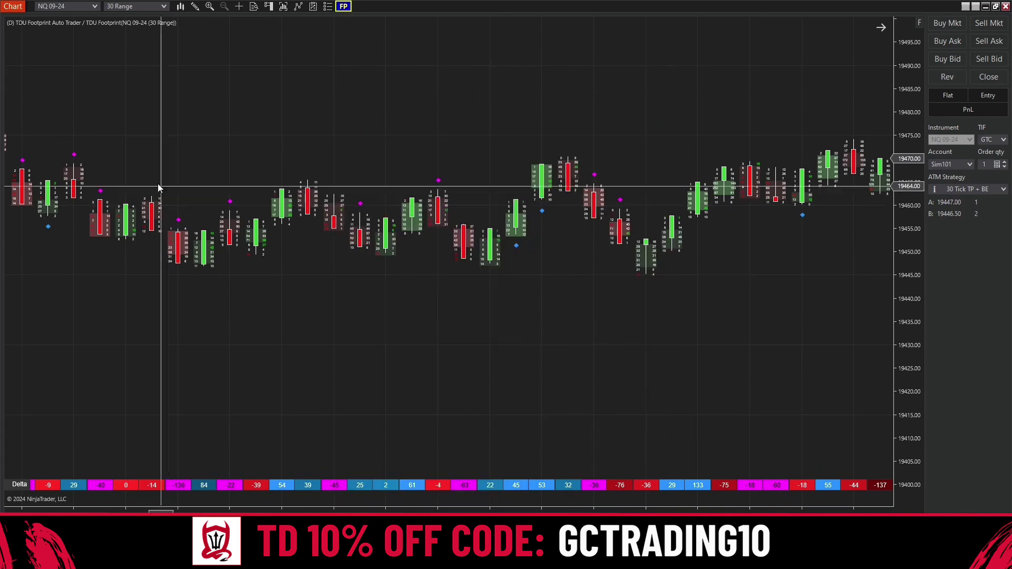
Step: Scroll the chart to inspect the exhaustion diamonds above and below the bars
scroll(293, 316, "up", 5)
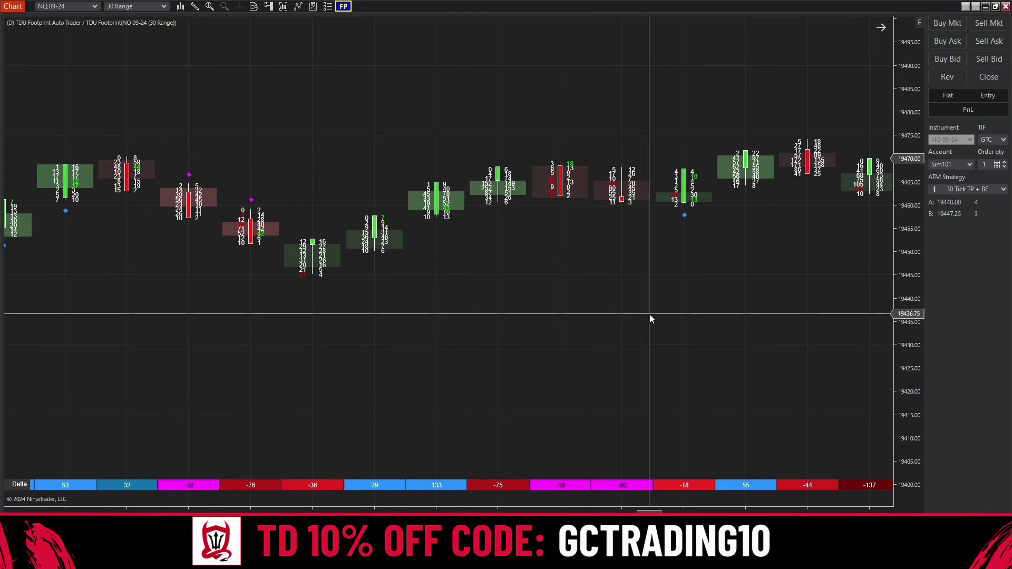
scroll(558, 449, "down", 5)
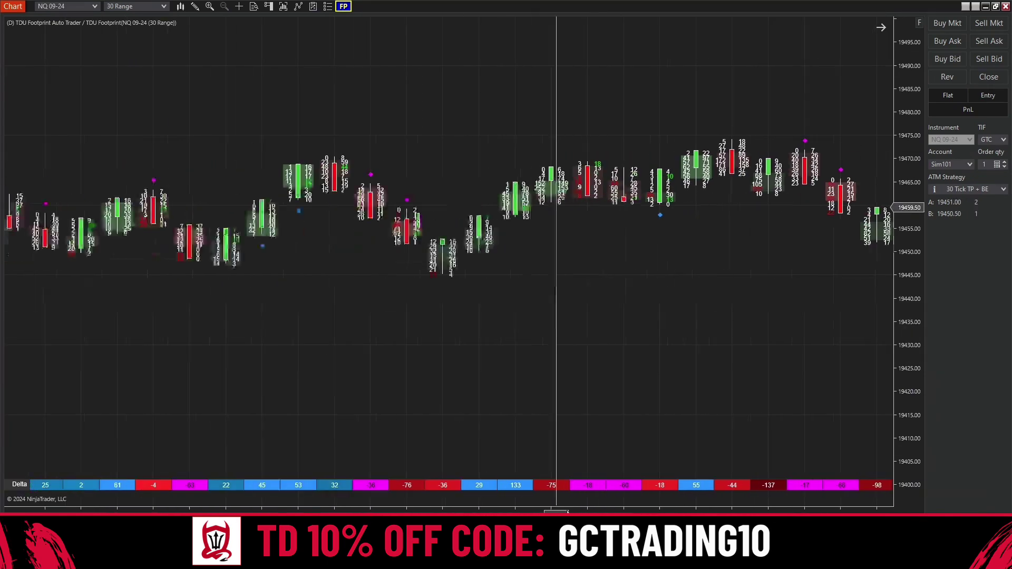
scroll(558, 449, "up", 3)
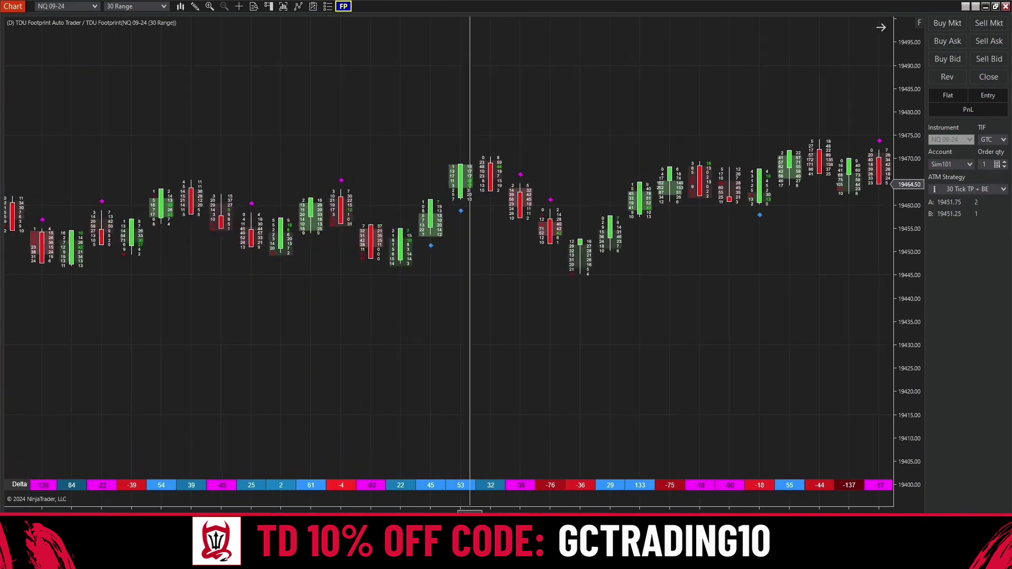
scroll(543, 411, "up", 1)
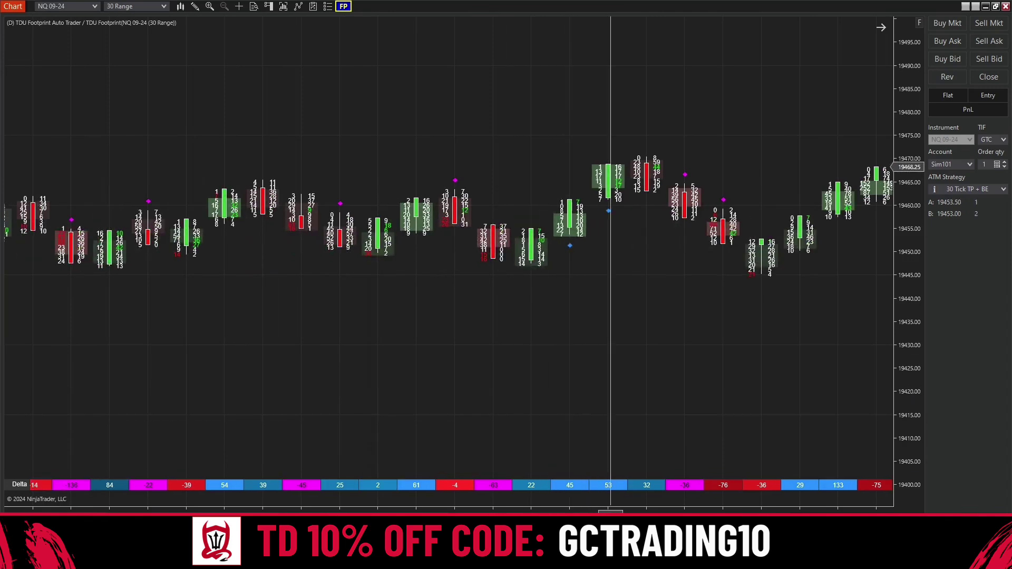
scroll(592, 140, "up", 1)
Step: Keep exhaustion prints enabled at threshold 8, cycling Extend for through UntilBroken and UntilTested back to Bars
left_click(344, 7)
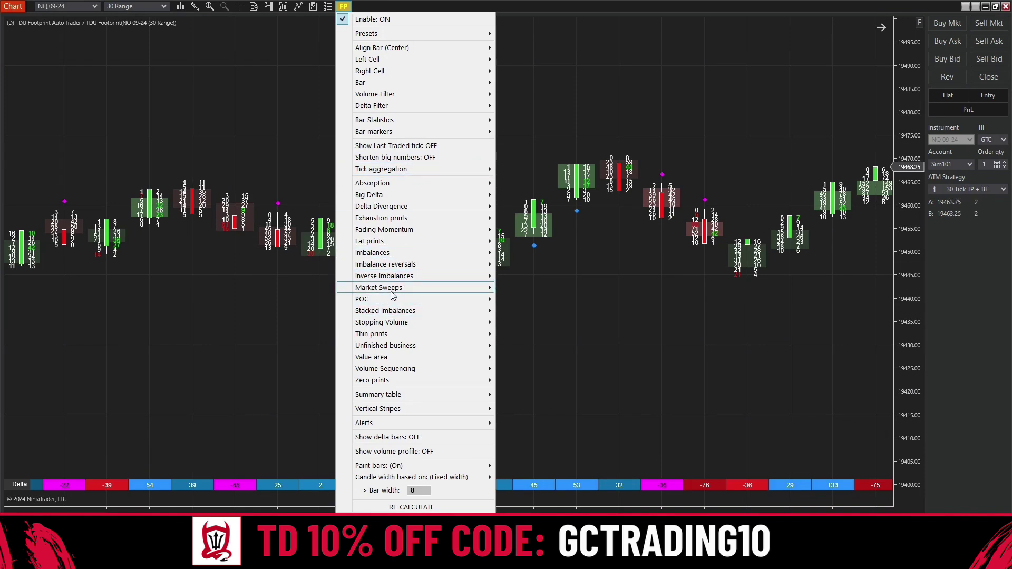
mouse_move(391, 346)
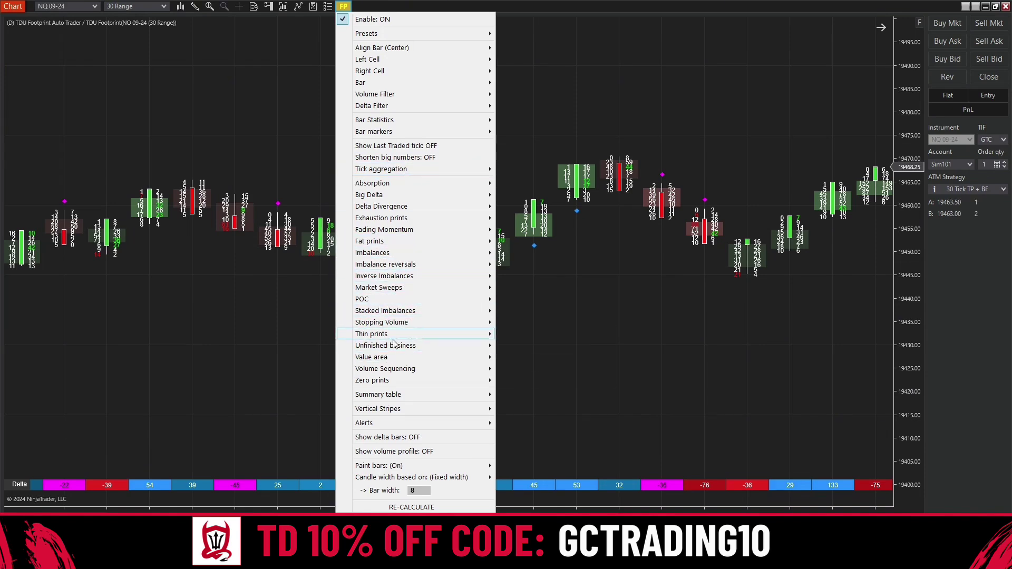
mouse_move(386, 221)
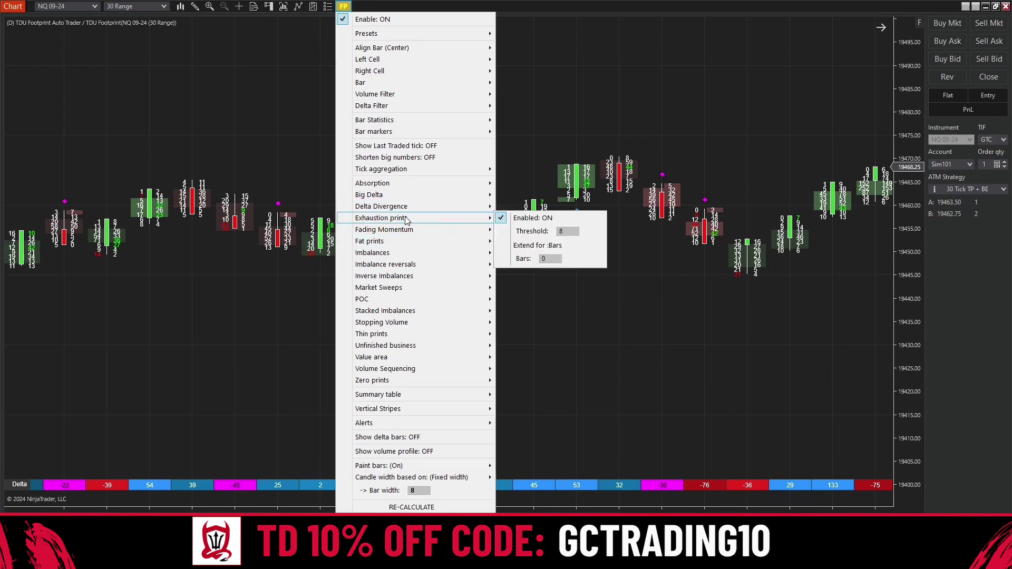
left_click(502, 219)
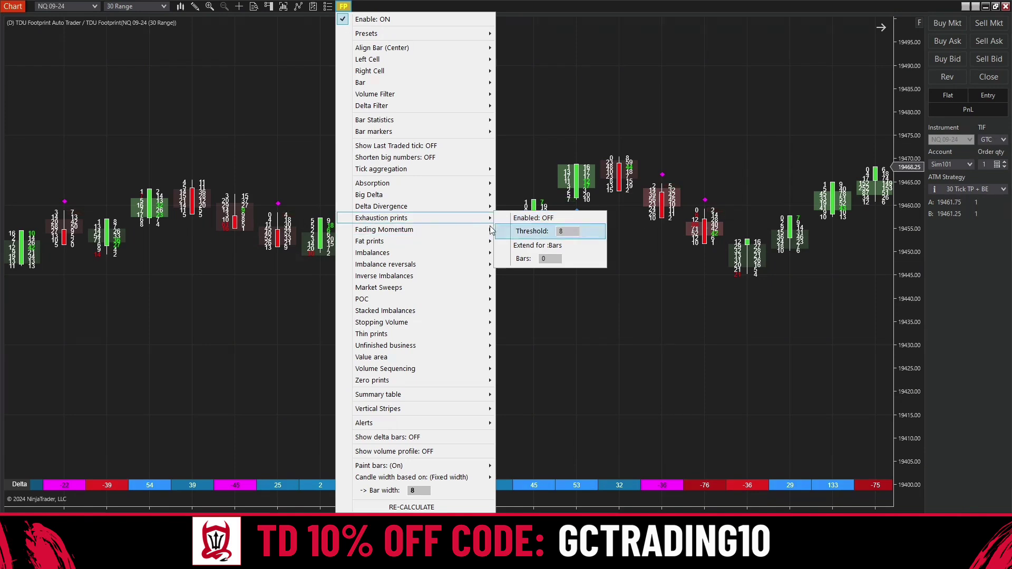
left_click(502, 220)
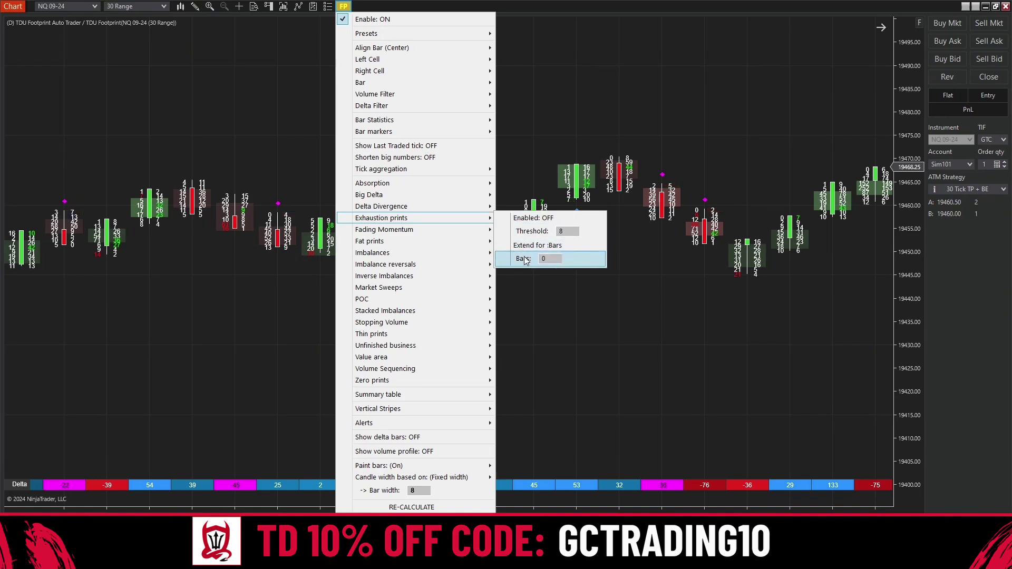
left_click(522, 218)
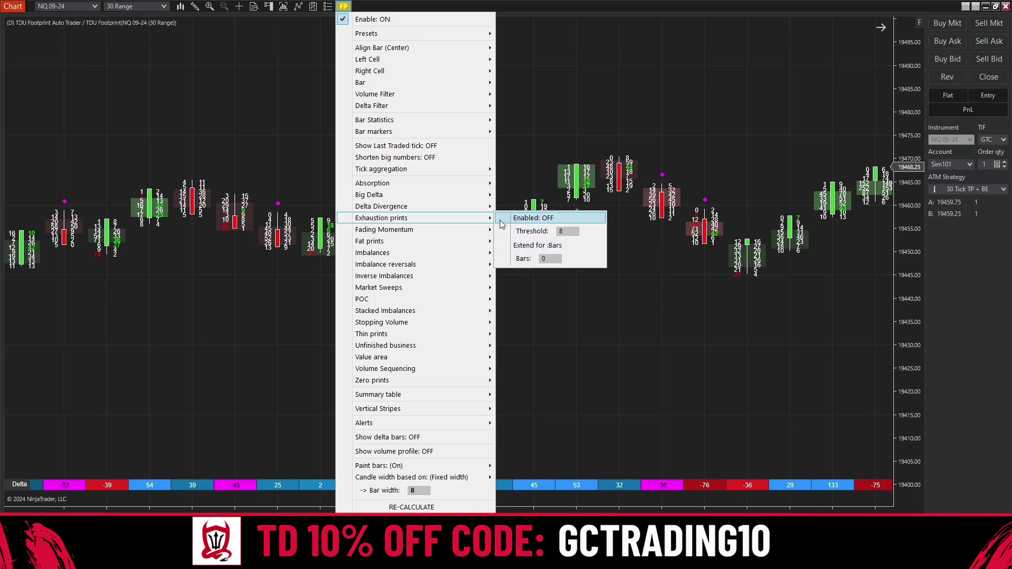
left_click(525, 247)
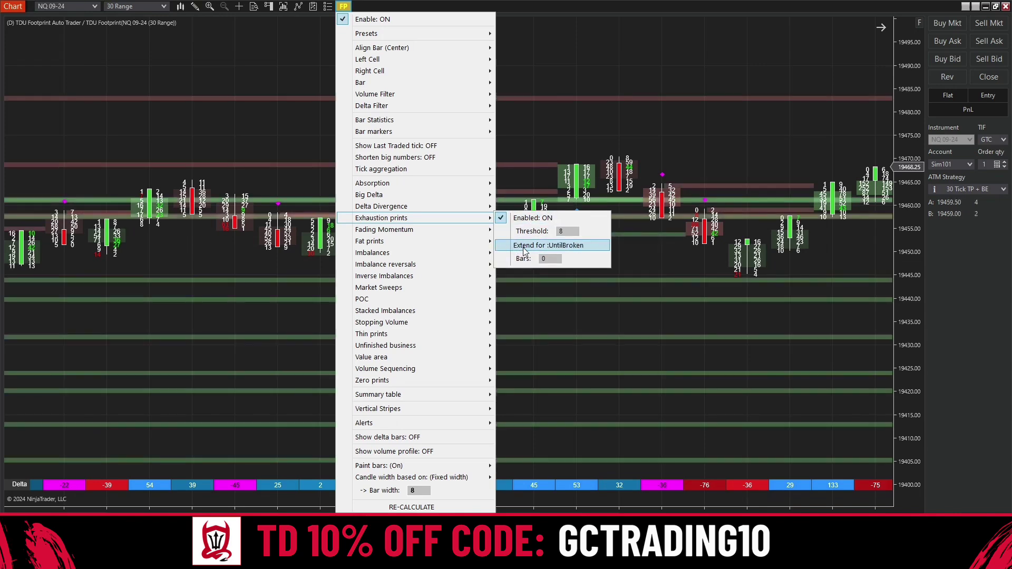
left_click(525, 246)
left_click(525, 247)
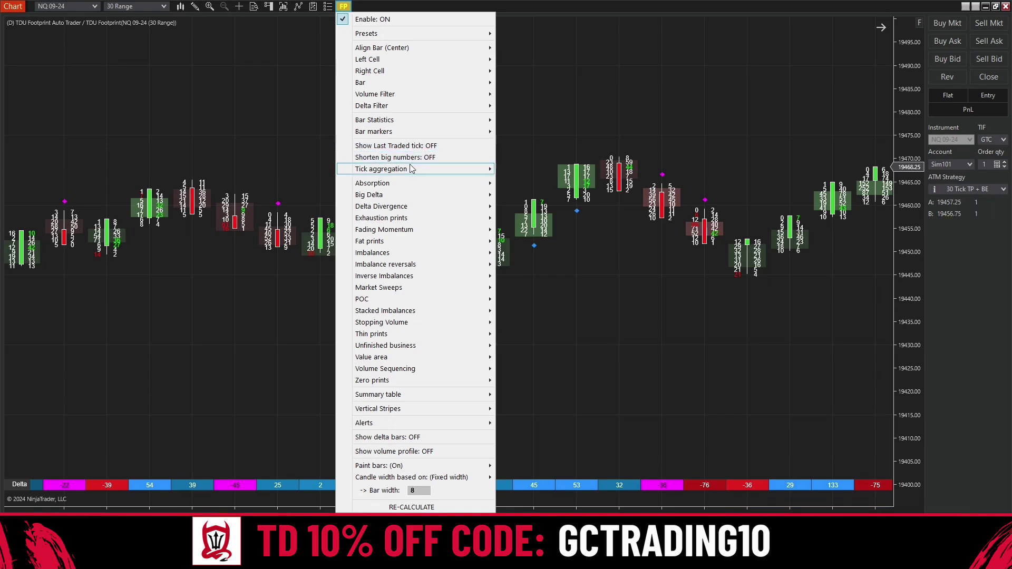
Step: Jump the chart to the most recent bars
left_click(412, 147)
left_click(755, 166)
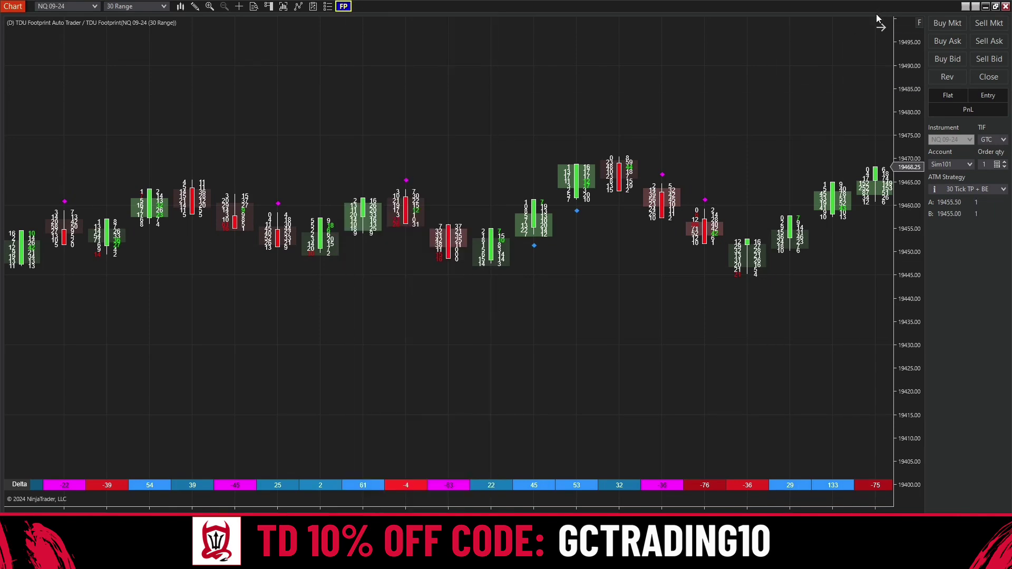
left_click(881, 27)
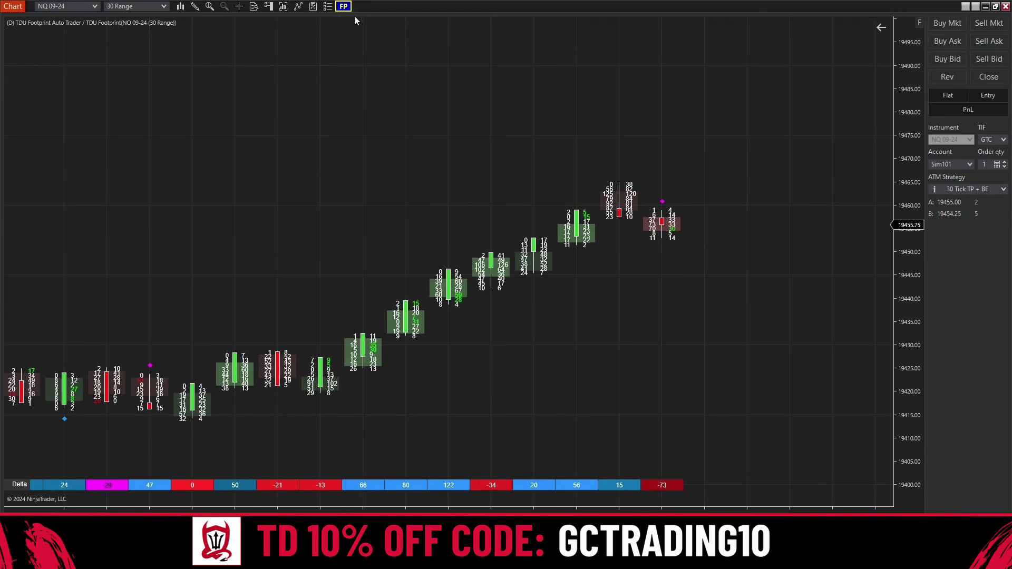
Step: Try Show Last Traded tick and Shorten big numbers, leaving both turned off
left_click(344, 6)
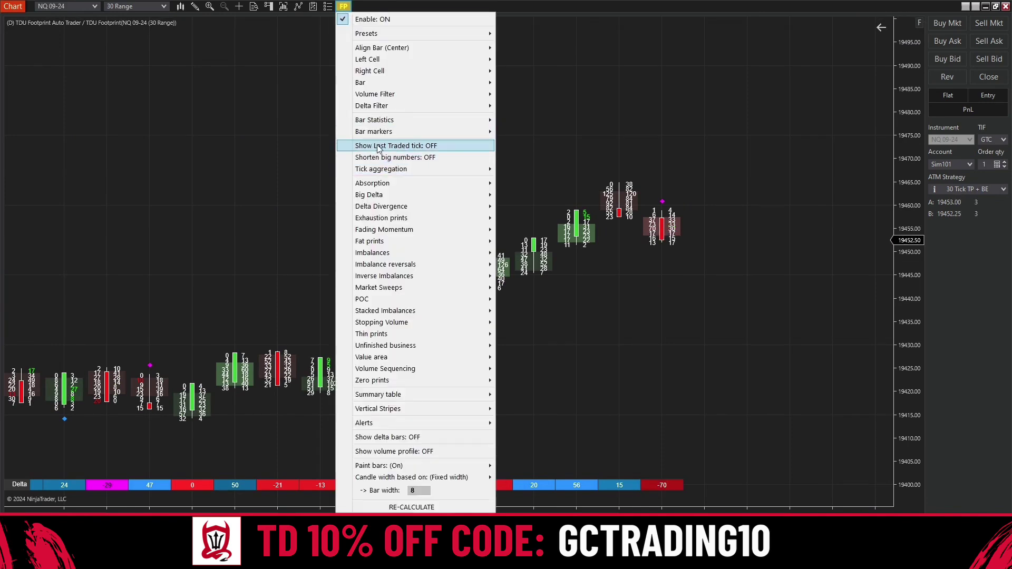
left_click(427, 146)
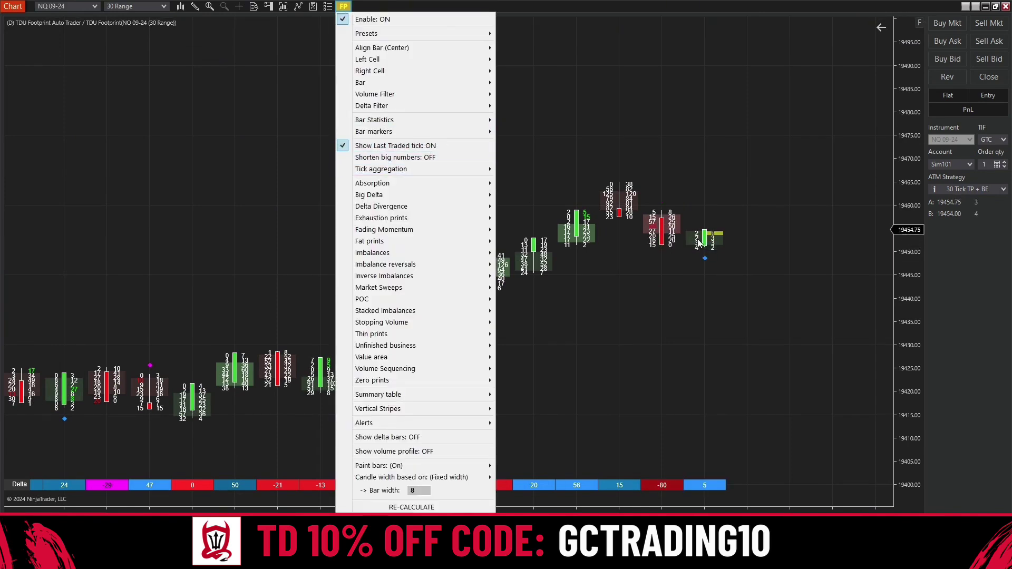
left_click(373, 148)
left_click(377, 158)
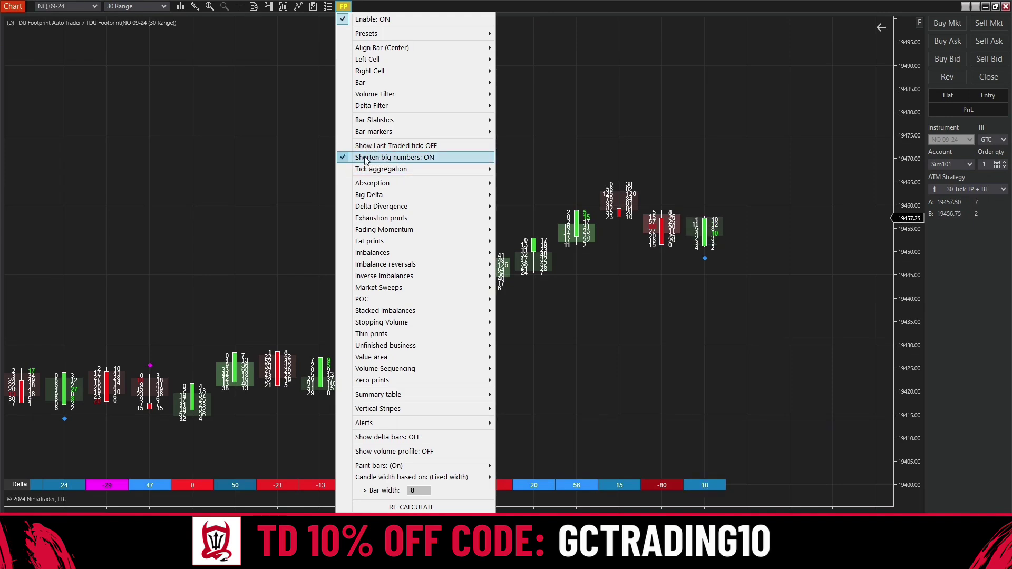
left_click(366, 158)
mouse_move(399, 168)
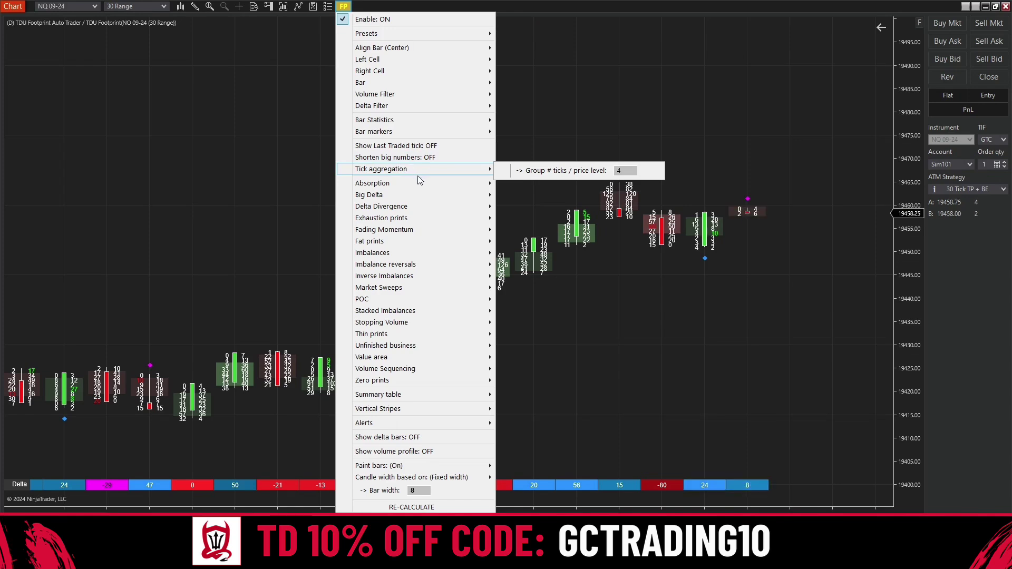
Step: Keep tick aggregation at 4 ticks per level and stretch the price scale to roughly 19434–19462
left_click(622, 172)
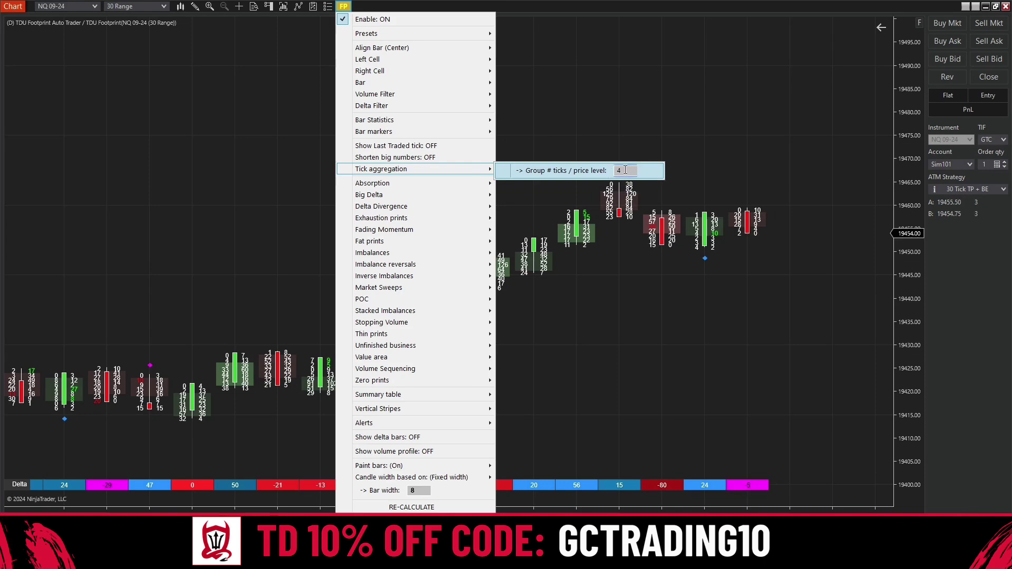
left_click(592, 214)
left_click_drag(903, 429, 903, 295)
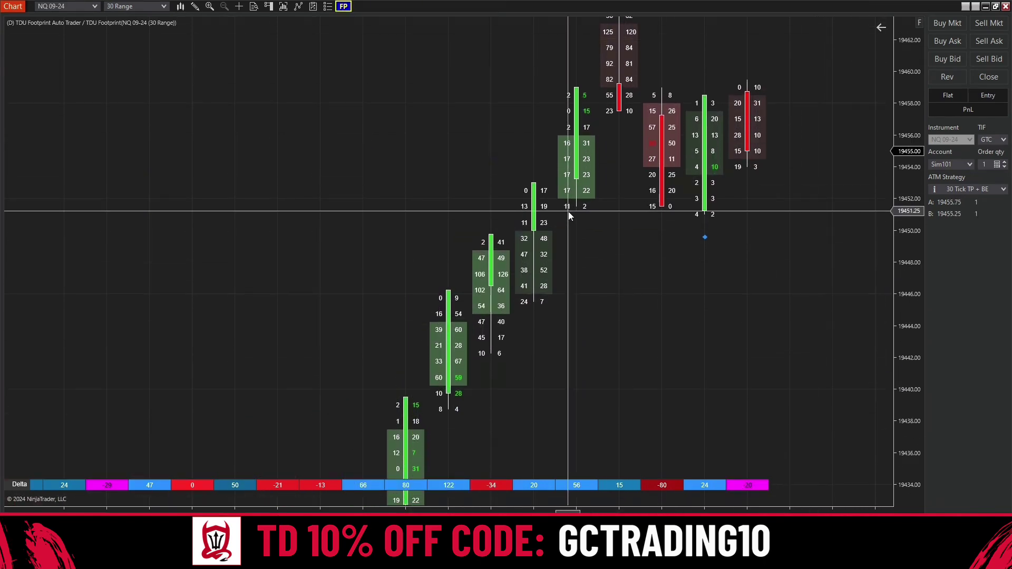